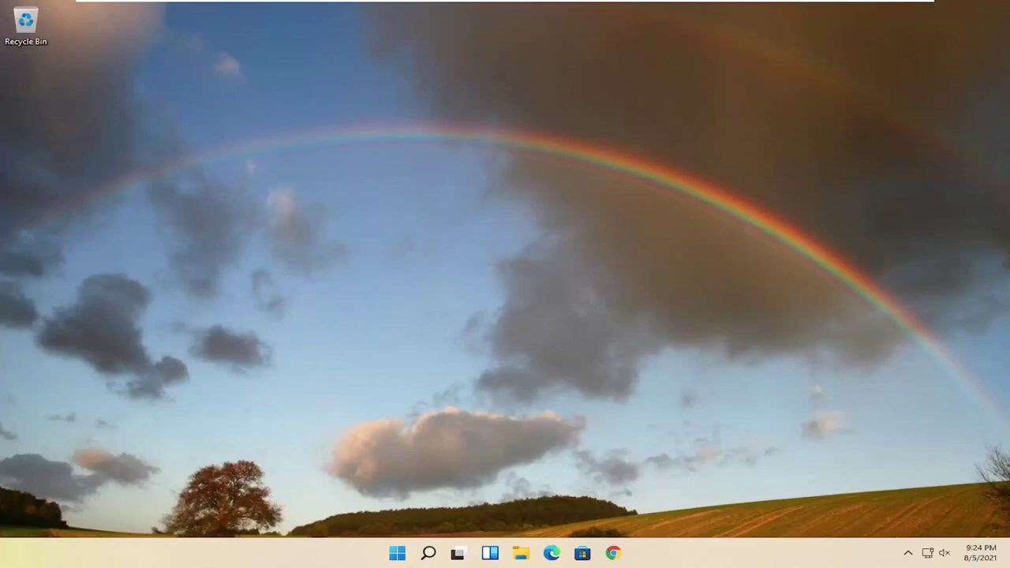
# Search Windows for 'device manager'
pyautogui.click(428, 554)
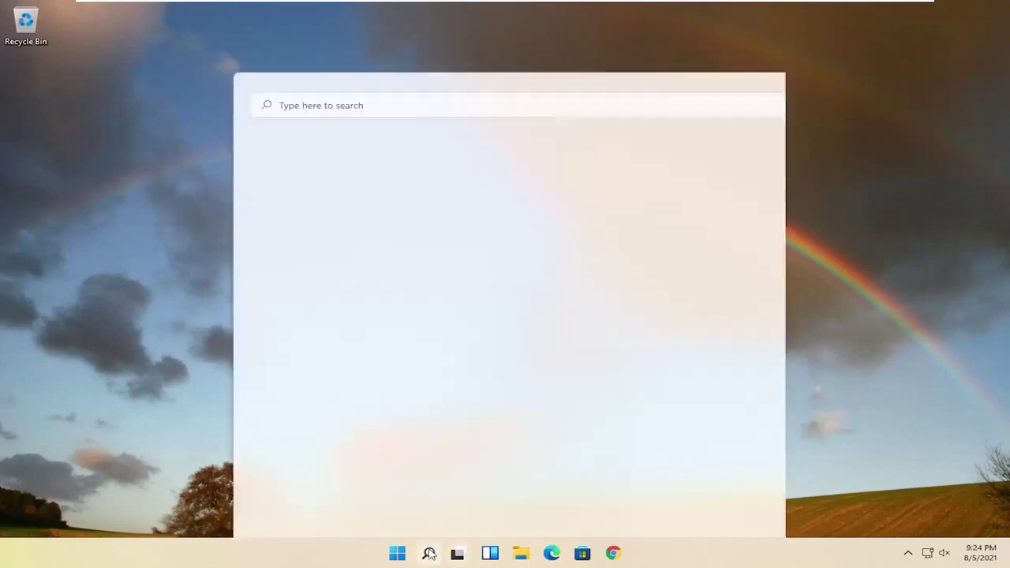
pyautogui.write('dev')
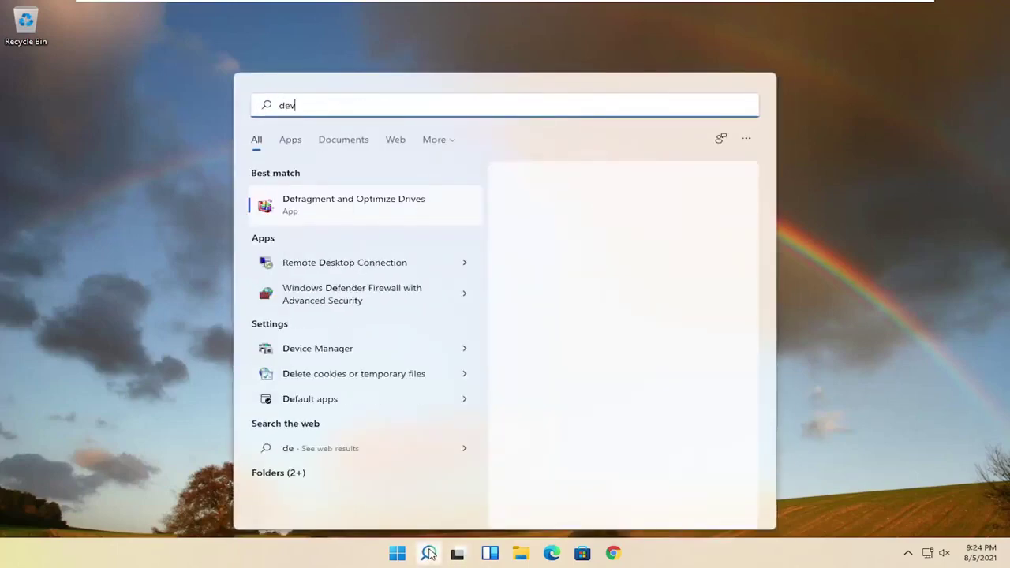
pyautogui.write('ice manager')
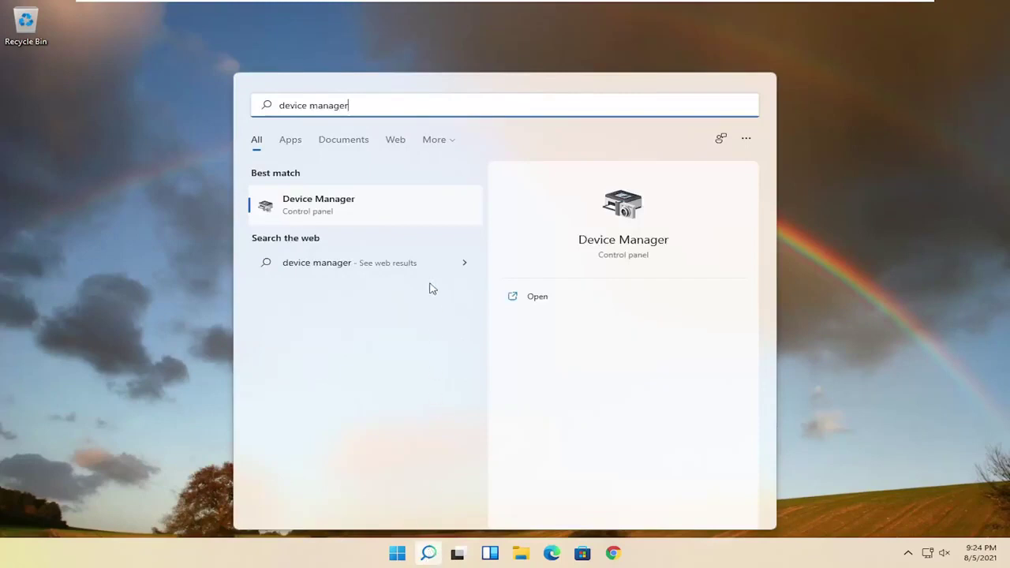
# Open Device Manager, move its window, and expand Universal Serial Bus controllers
pyautogui.click(310, 207)
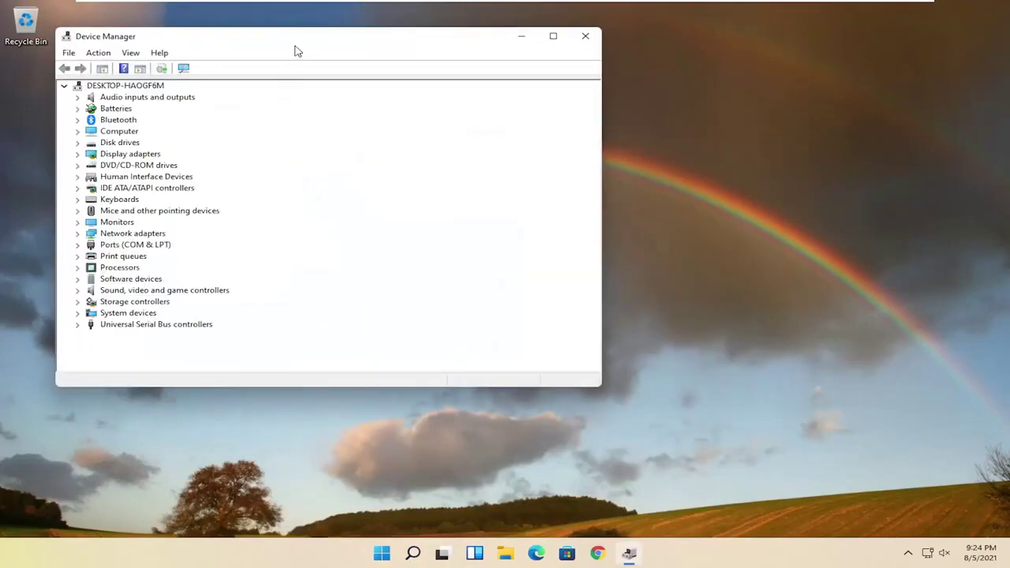
pyautogui.moveTo(293, 49); pyautogui.dragTo(461, 84)
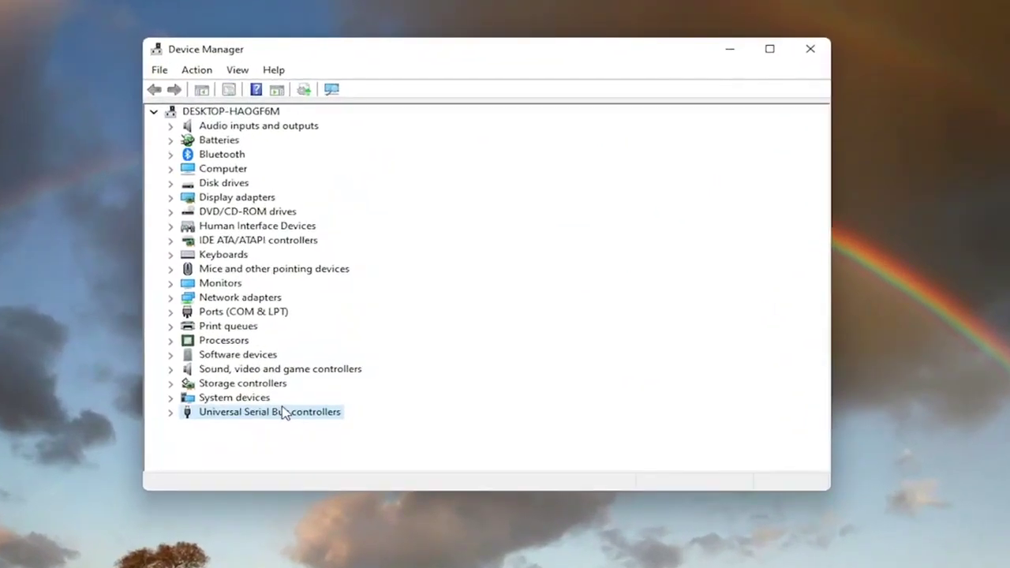
pyautogui.doubleClick(338, 357)
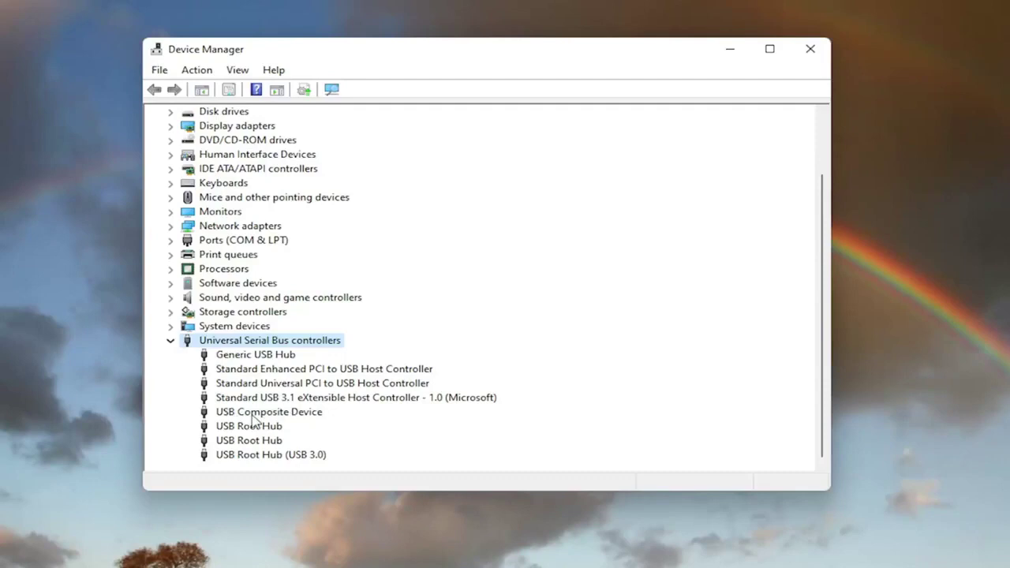
pyautogui.rightClick(254, 414)
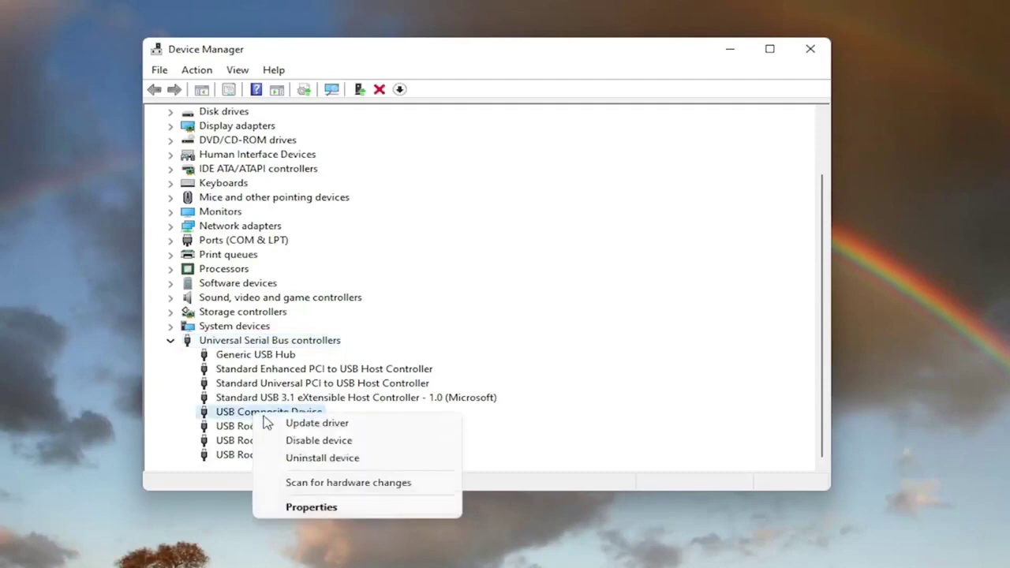
pyautogui.click(307, 424)
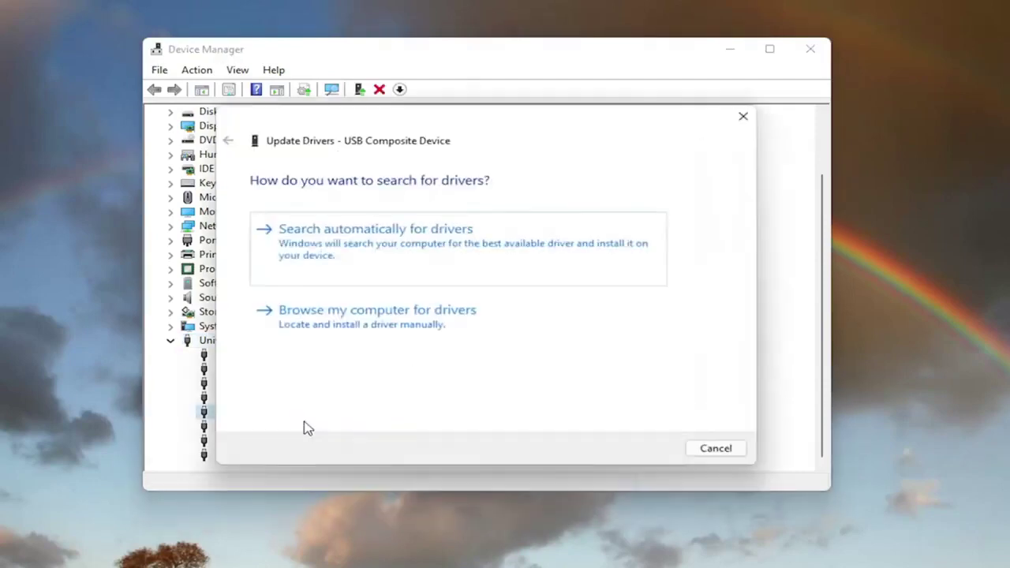
pyautogui.click(363, 247)
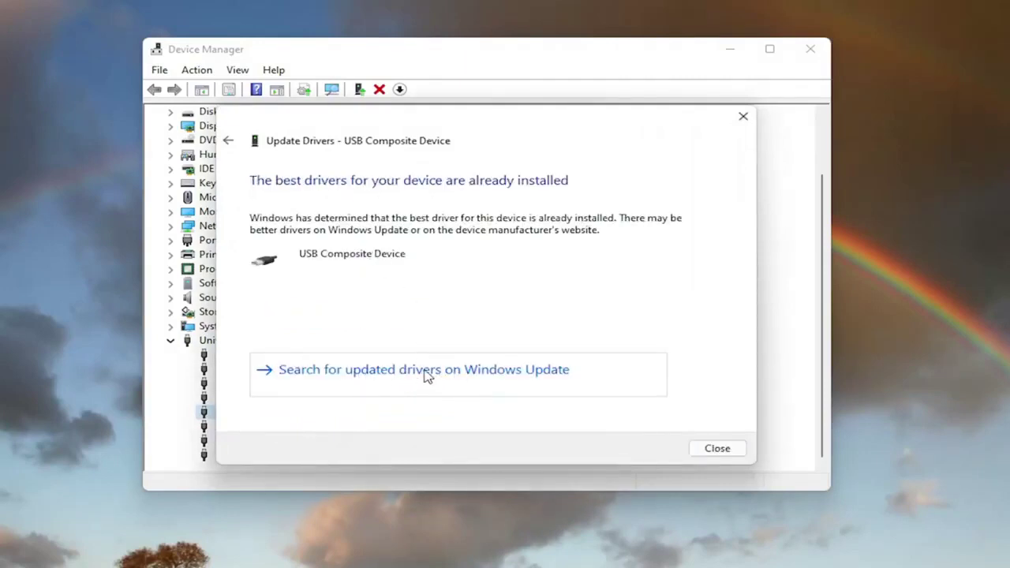
pyautogui.press('Escape')
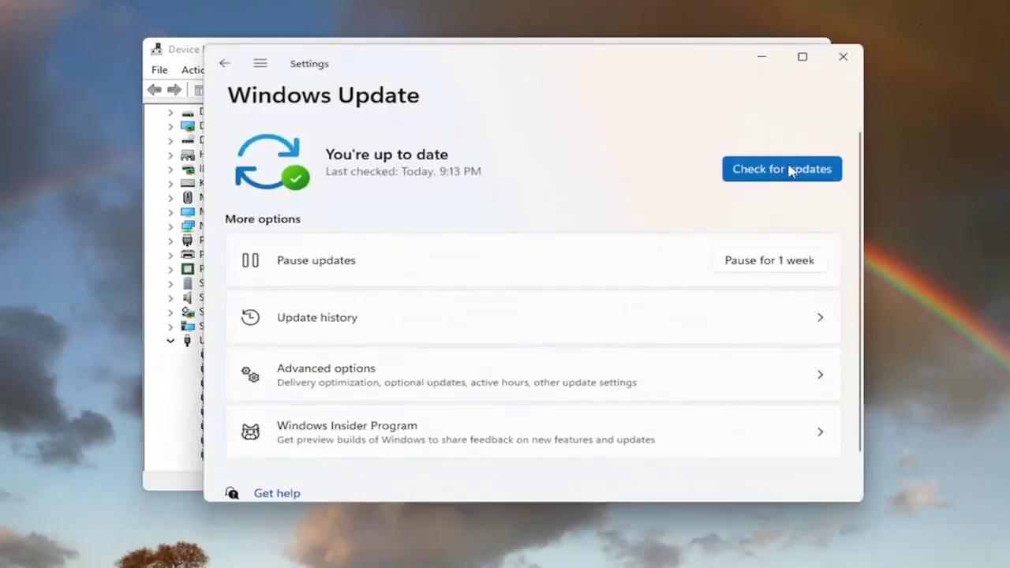
pyautogui.click(843, 57)
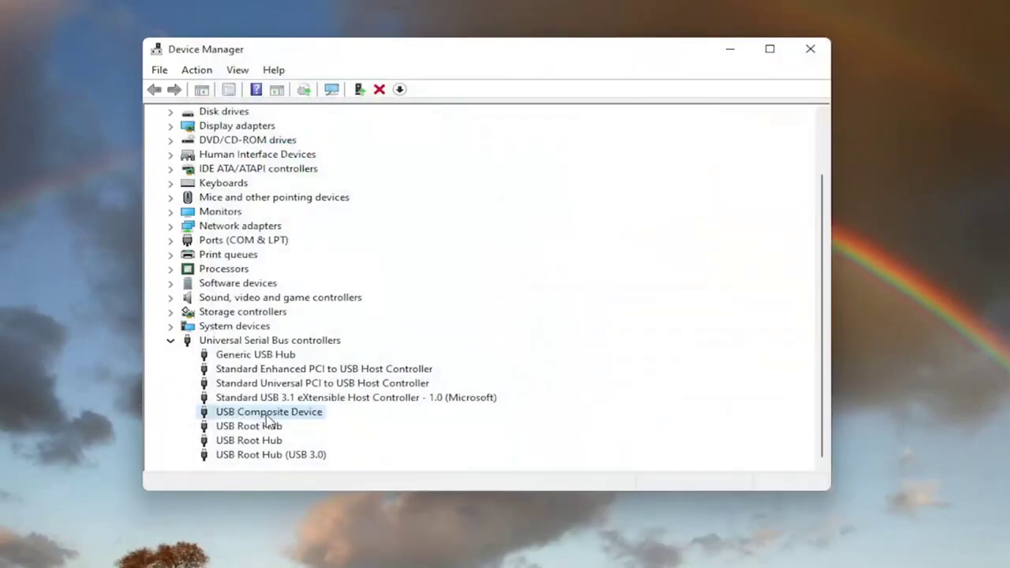
# Check the USB Composite Device properties, then start updating its driver
pyautogui.doubleClick(267, 419)
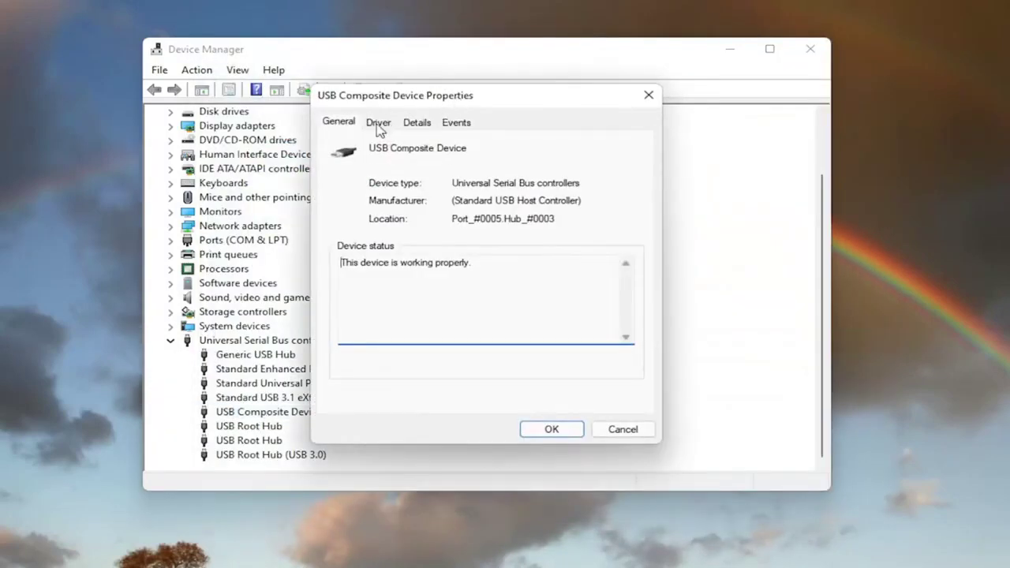
pyautogui.click(646, 96)
pyautogui.rightClick(264, 412)
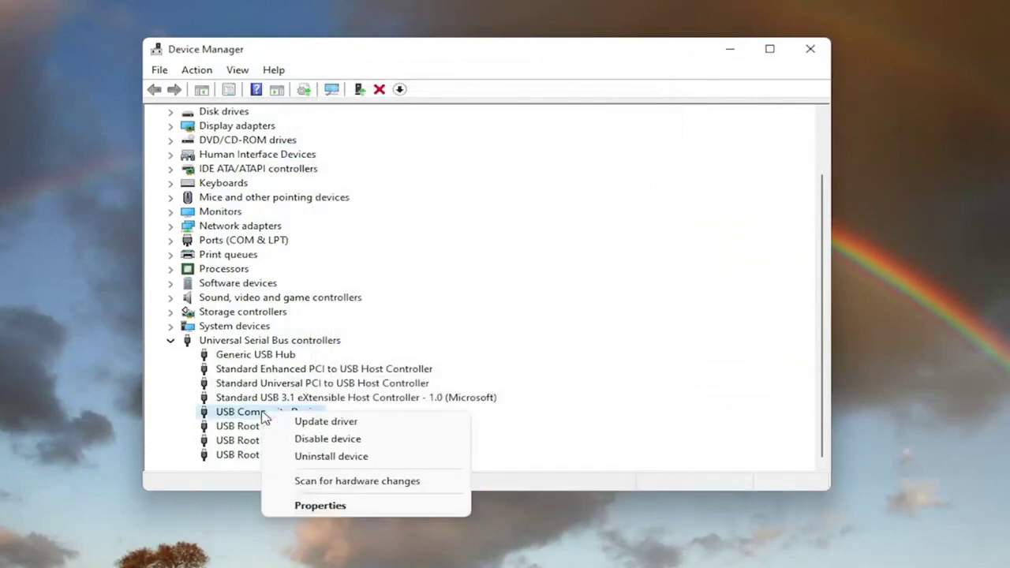
pyautogui.click(326, 424)
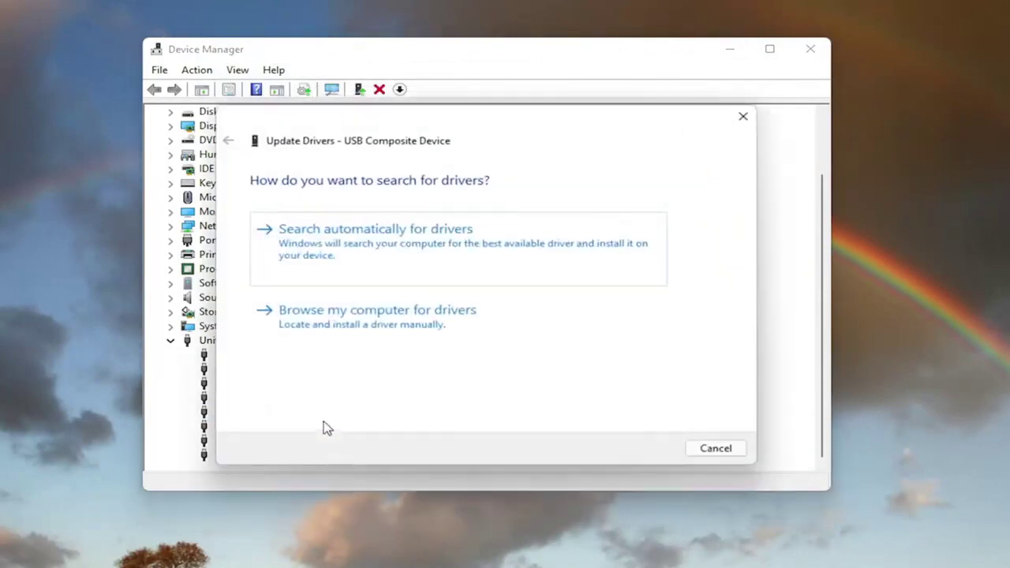
# Install the USB Composite Device driver from the compatible-driver list, then close Device Manager
pyautogui.click(416, 328)
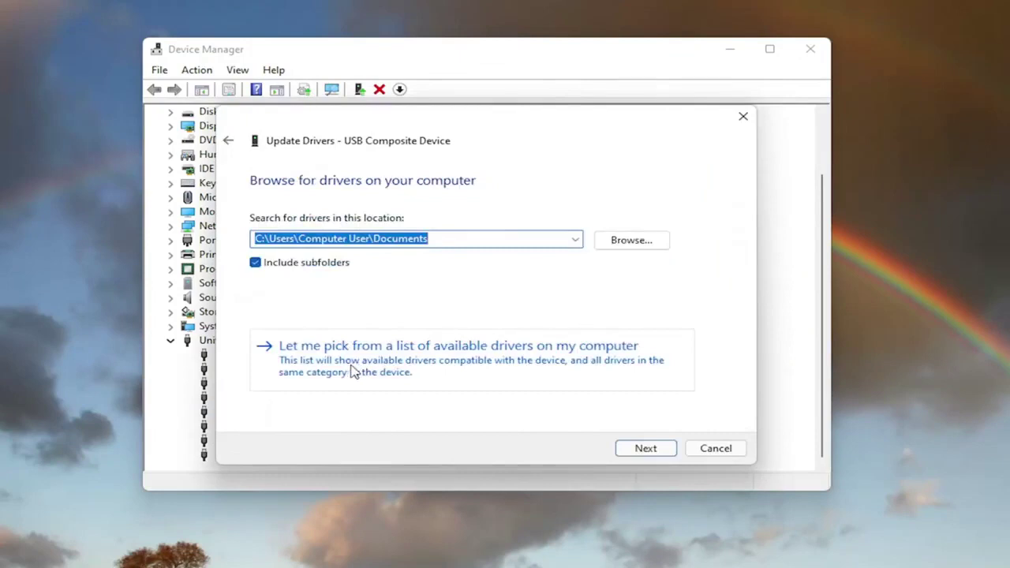
pyautogui.click(545, 360)
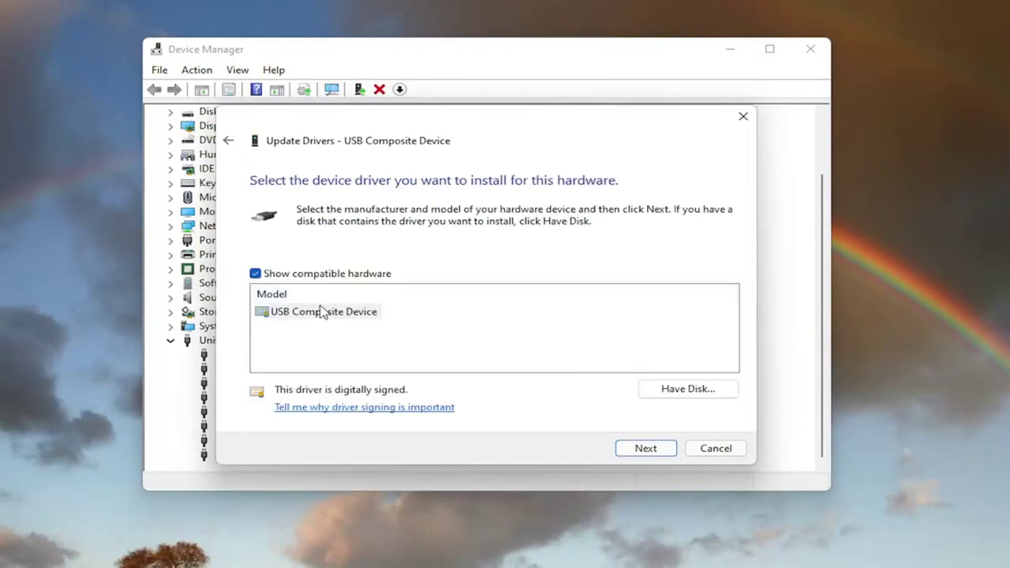
pyautogui.click(646, 449)
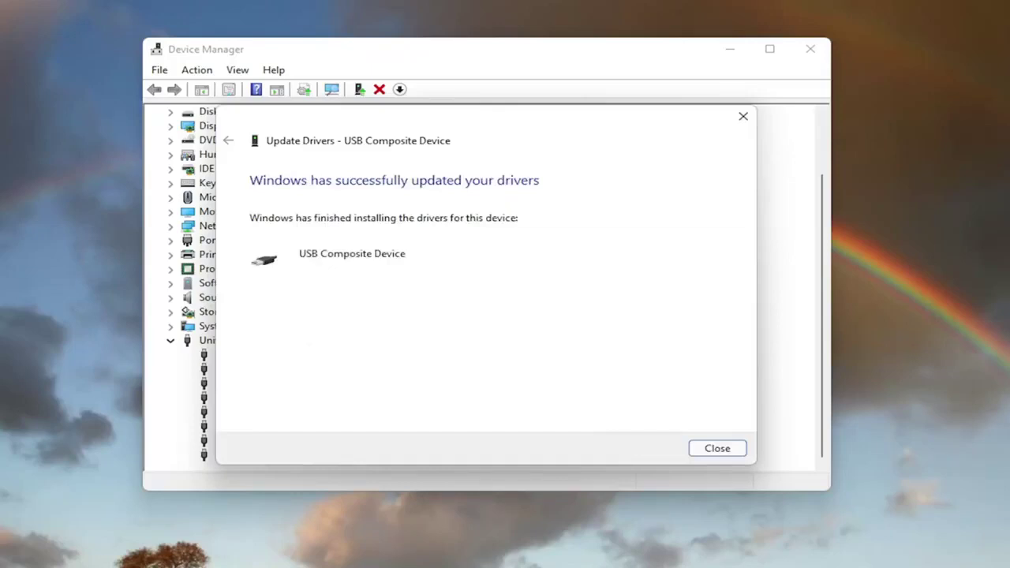
pyautogui.click(713, 452)
pyautogui.click(811, 48)
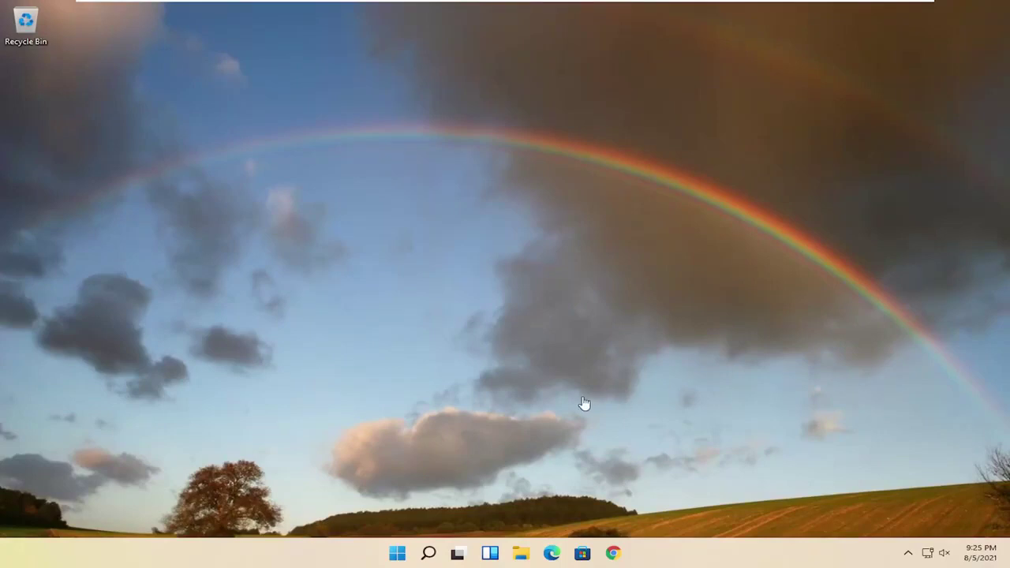
# Search 'cmd' and run Command Prompt as administrator
pyautogui.click(429, 553)
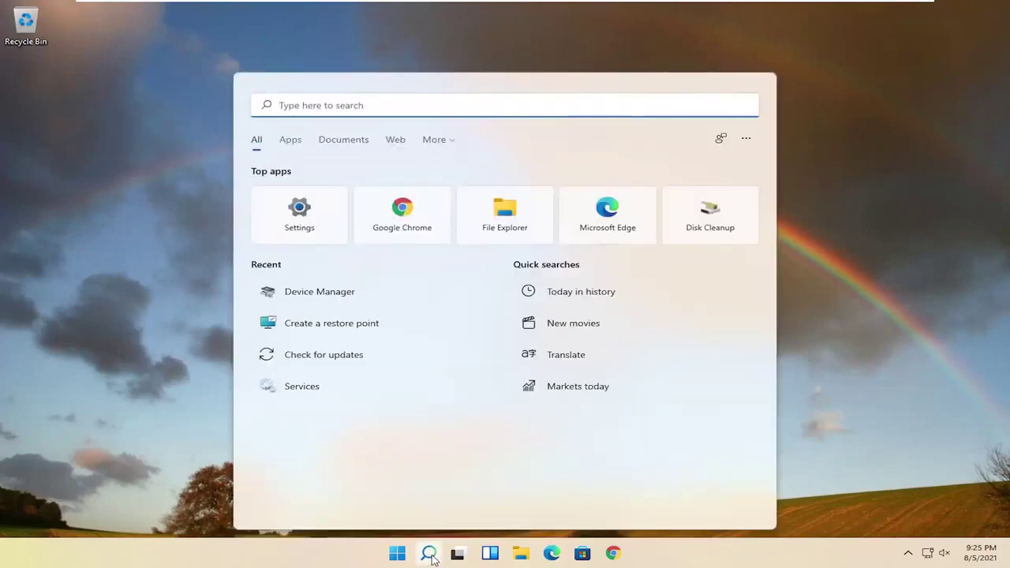
pyautogui.write('cmd')
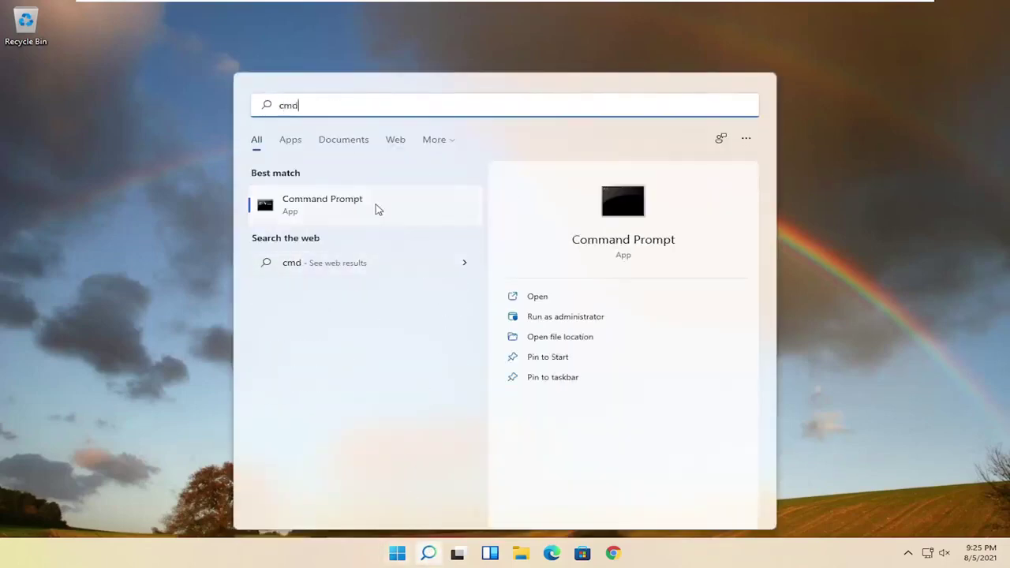
pyautogui.rightClick(347, 209)
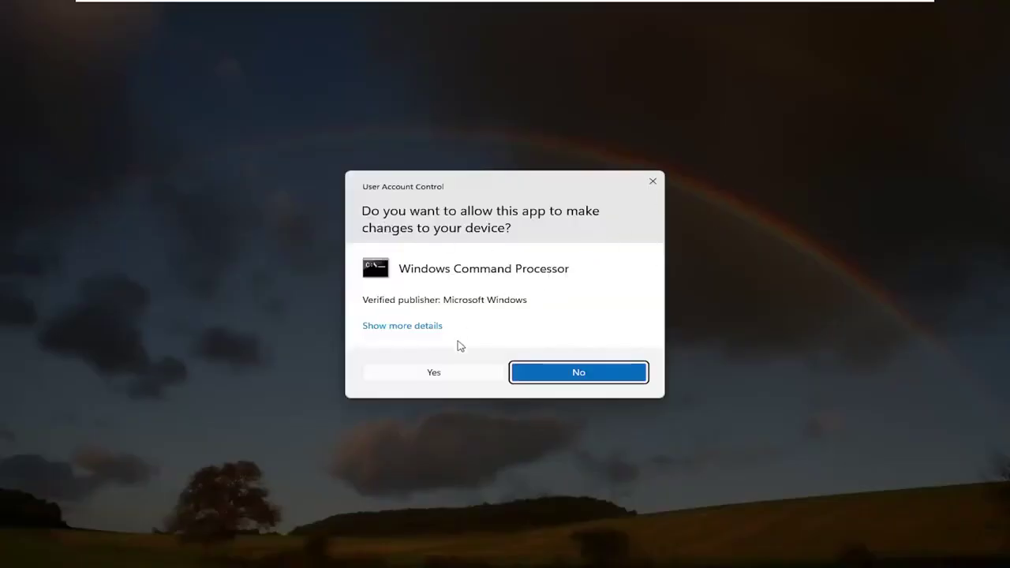
pyautogui.click(436, 373)
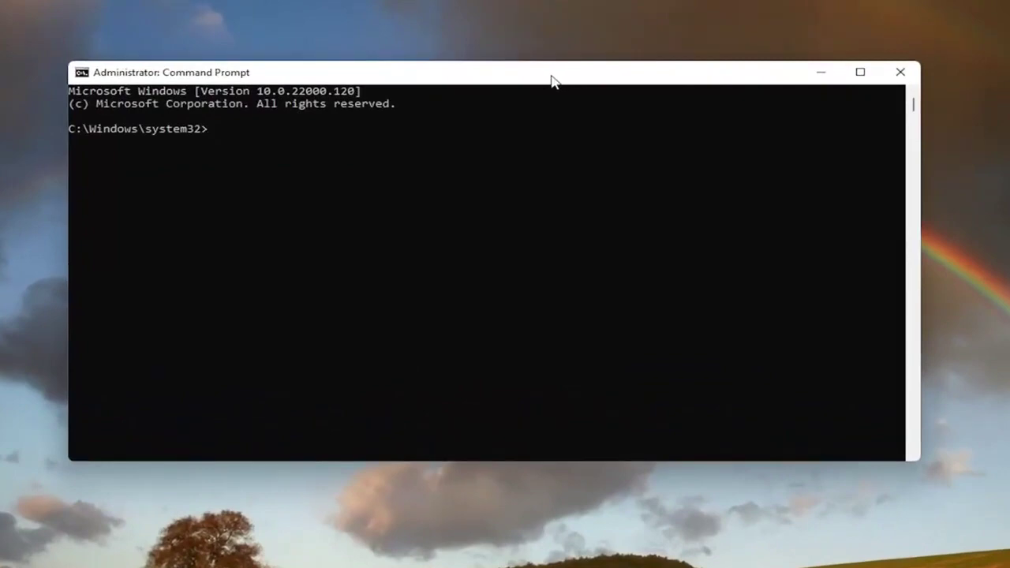
# Paste and run the msdt troubleshooter command, minimize the console, and show Advanced options
pyautogui.rightClick(489, 73)
pyautogui.moveTo(529, 189)
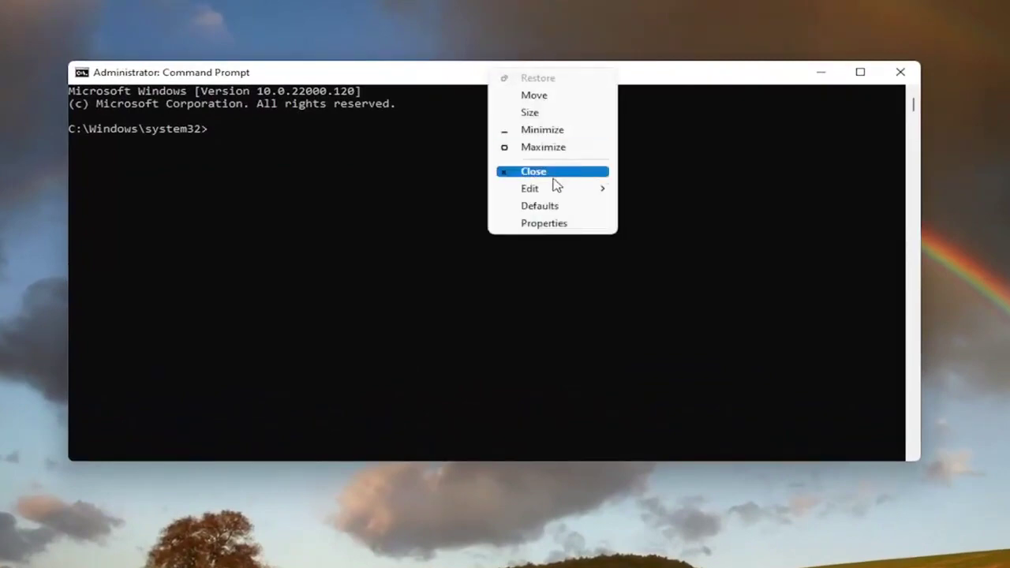
pyautogui.click(671, 227)
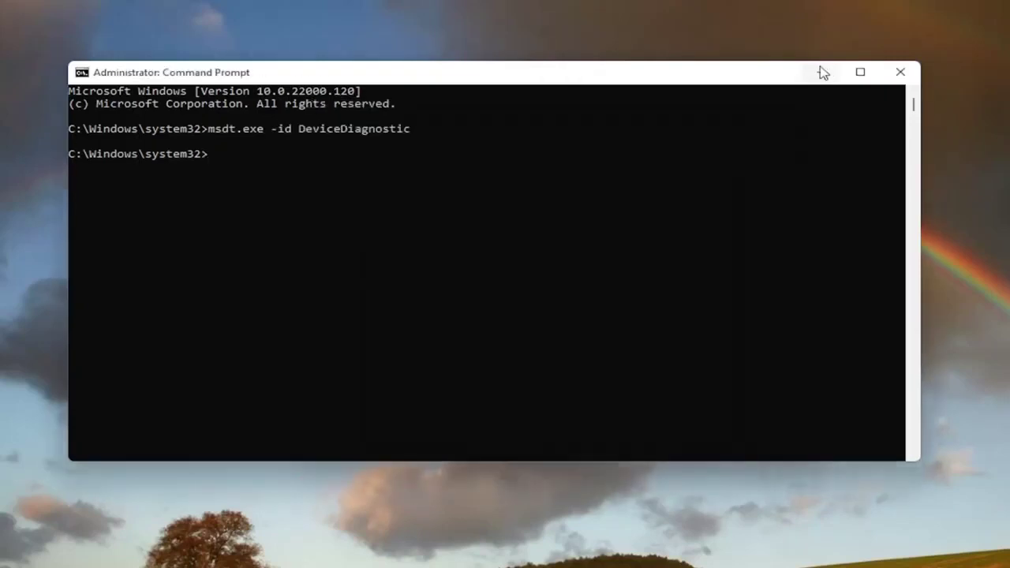
pyautogui.click(821, 72)
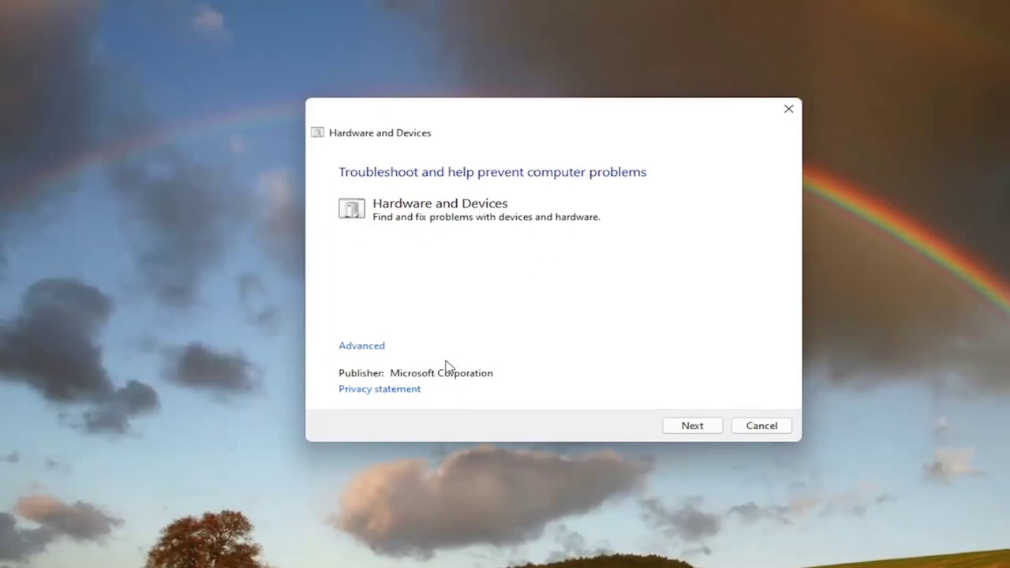
pyautogui.click(374, 350)
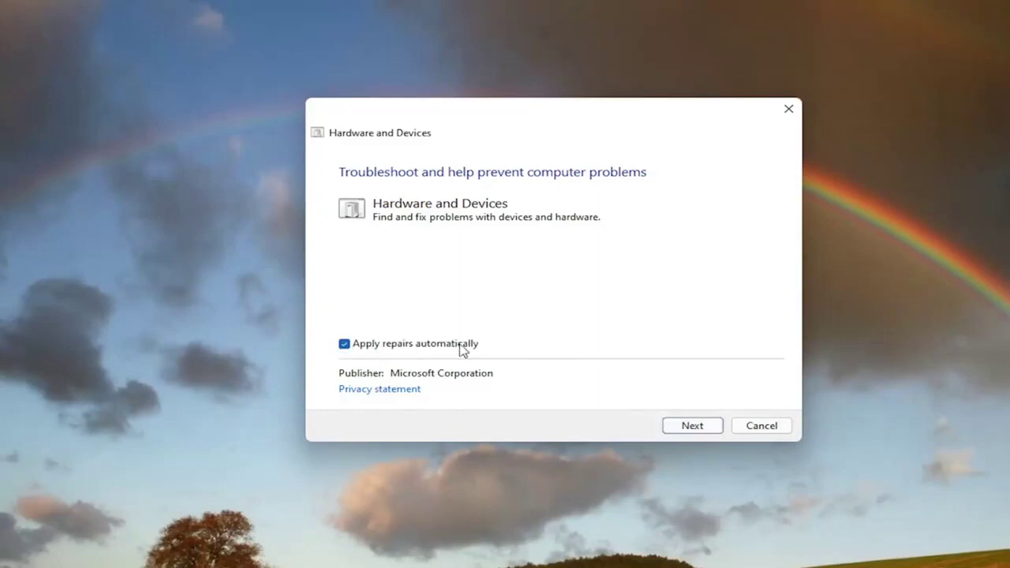
# Run hardware problem detection and enable automatic checking for the newest drivers
pyautogui.click(693, 426)
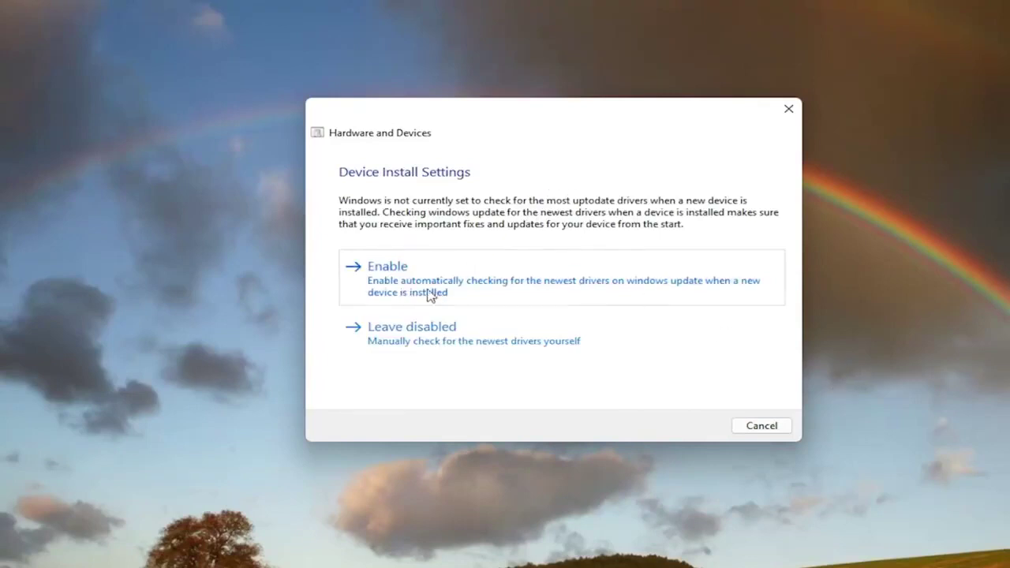
pyautogui.click(475, 286)
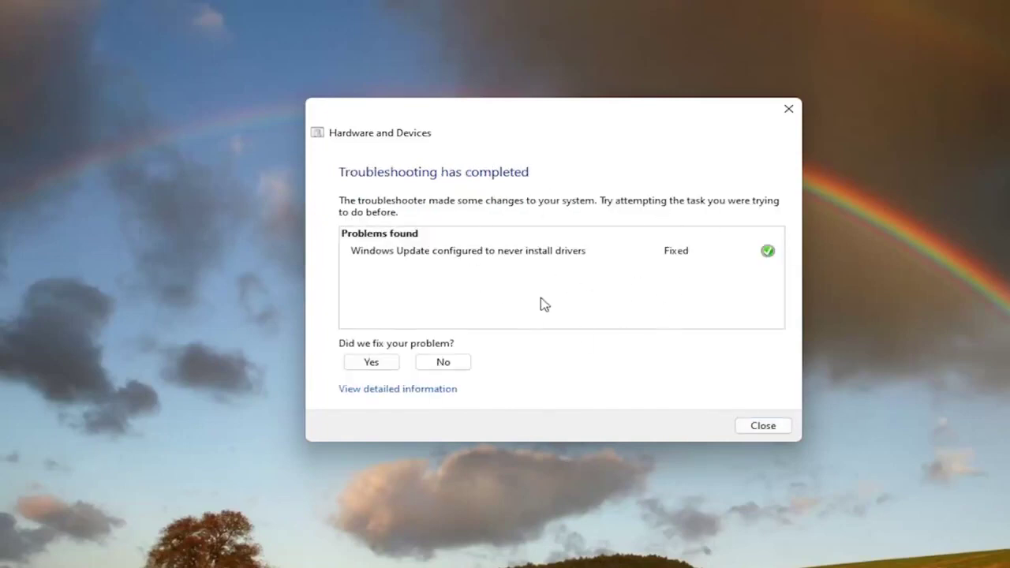
# Close the finished troubleshooter and bring up the Start quick-link menu
pyautogui.click(763, 430)
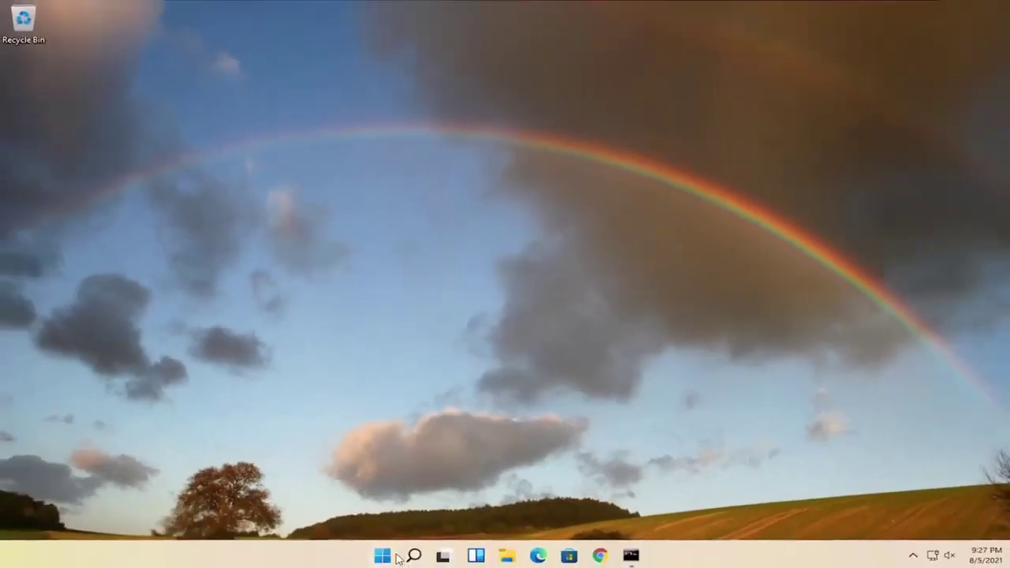
pyautogui.rightClick(387, 555)
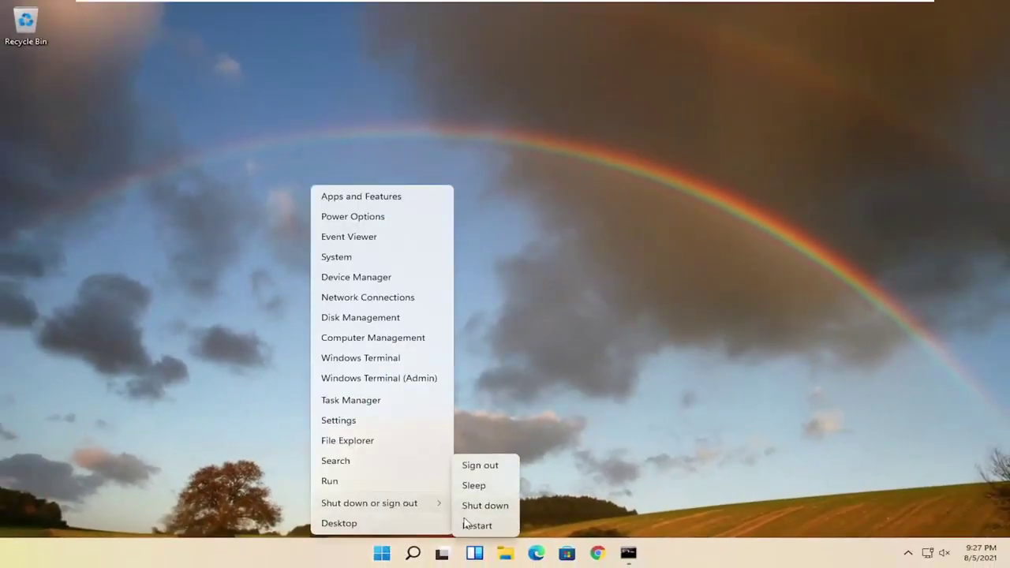